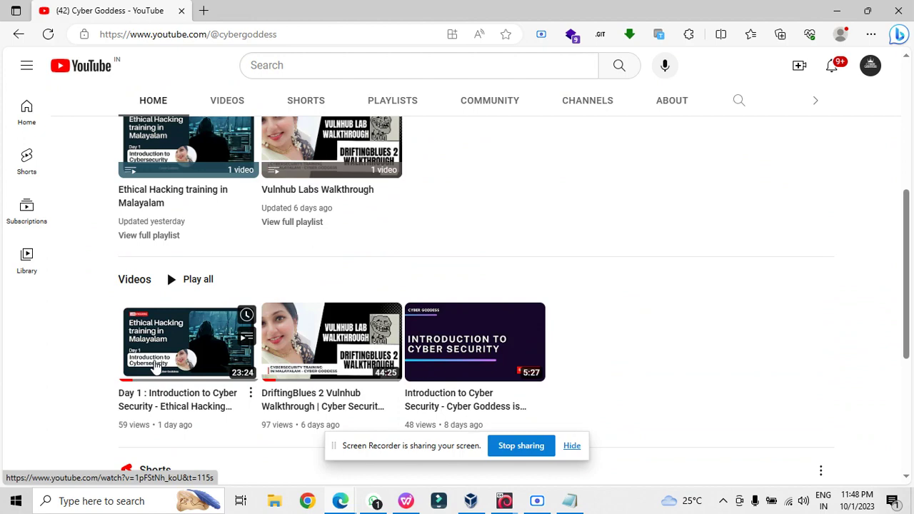
- Scroll to the top of the Cyber Goddess channel page and bring up a blank Notepad window
scroll(155, 364, up, 5)
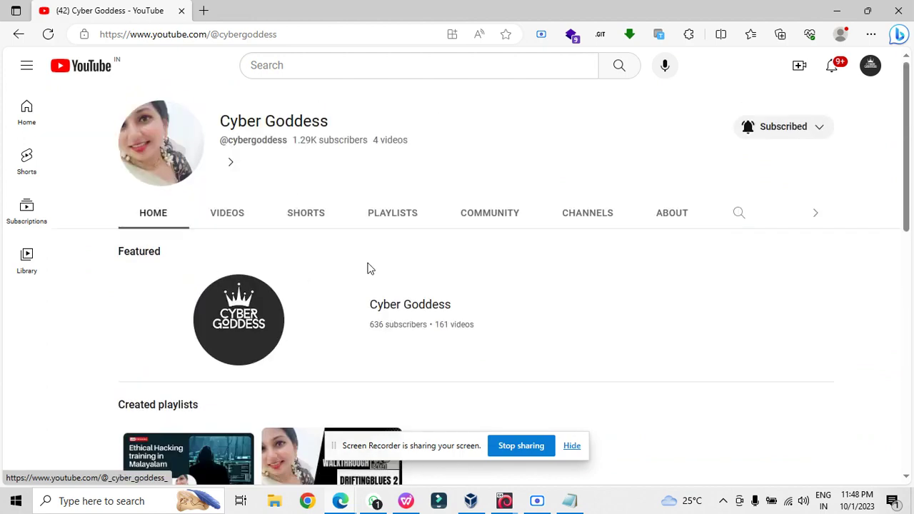
click(569, 501)
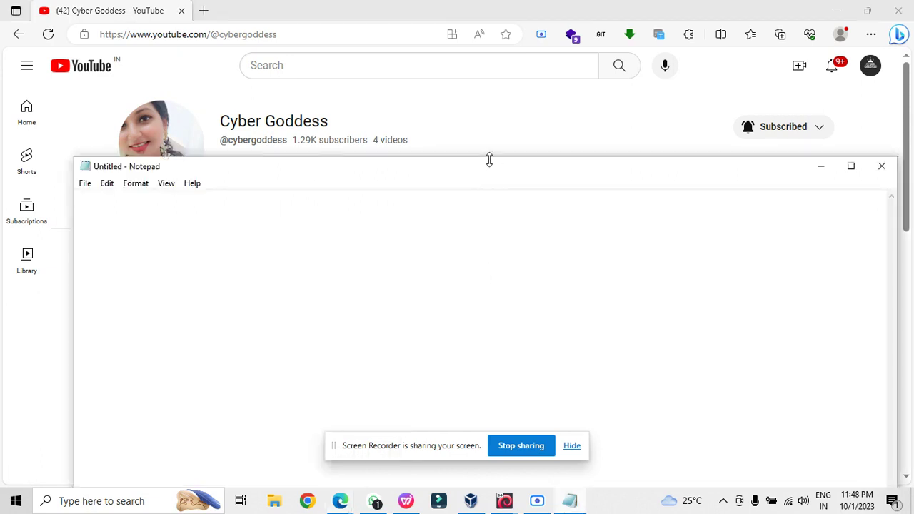
- List networking topology, networking devices, ipv4 and ipv6 in Notepad, then minimize it
drag(489, 171, 488, 225)
text(networking)
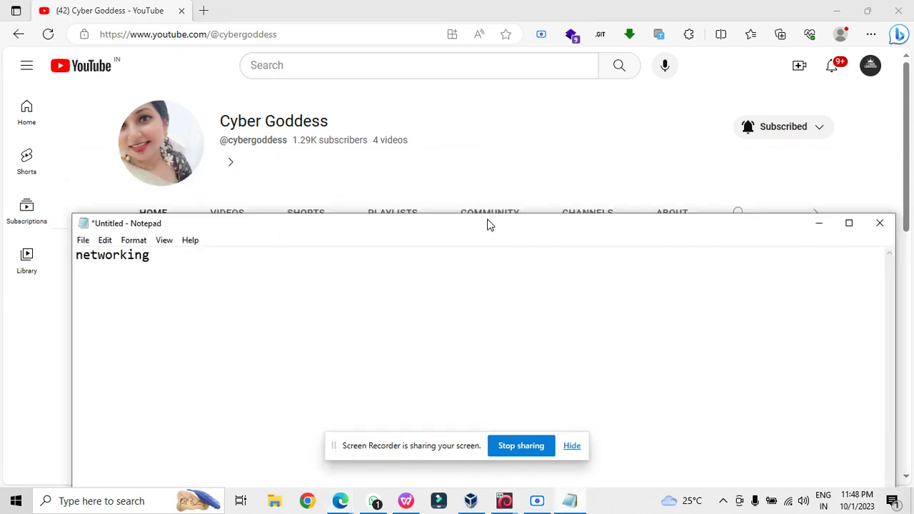
text(topology)
key(Return)
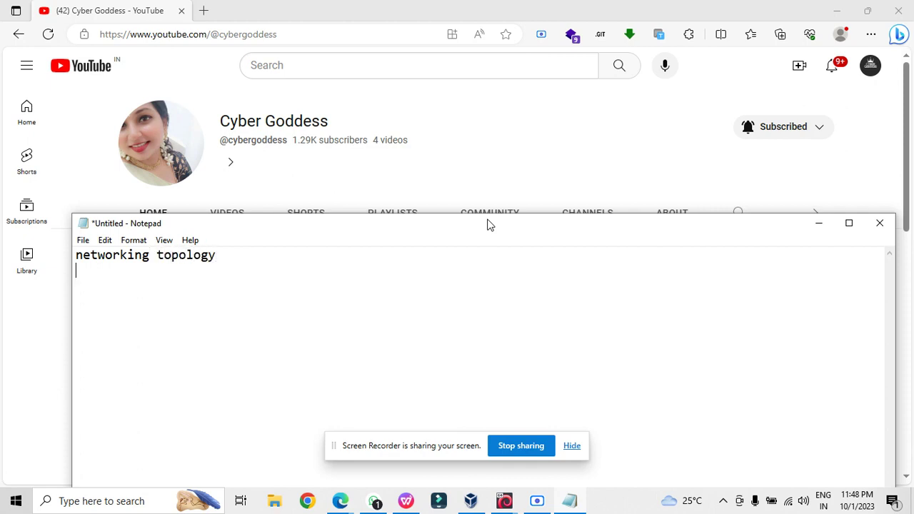
text(networking)
text(devices)
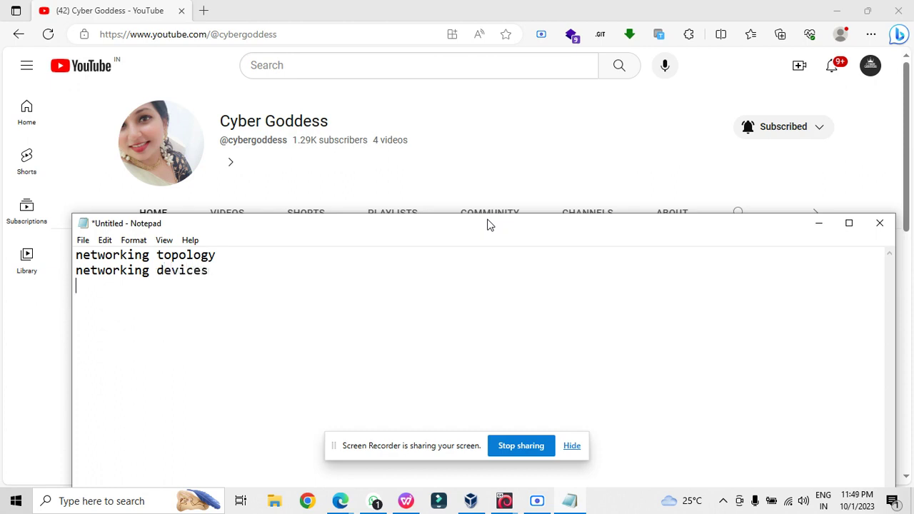
key(Return)
text(ip)
text(ipv6)
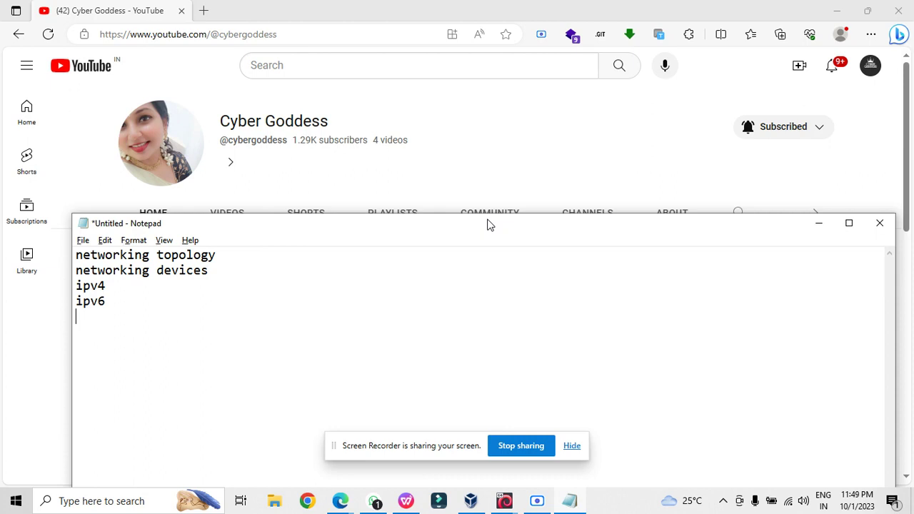
click(585, 6)
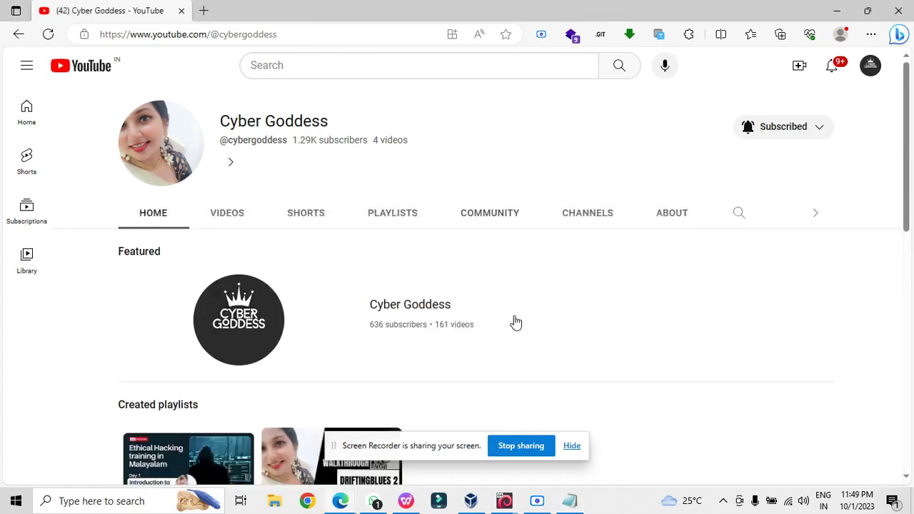
- Search Bing for 'virtual box' in a new Edge tab
click(205, 12)
text(vitut)
key(BackSpace)
key(BackSpace)
key(BackSpace)
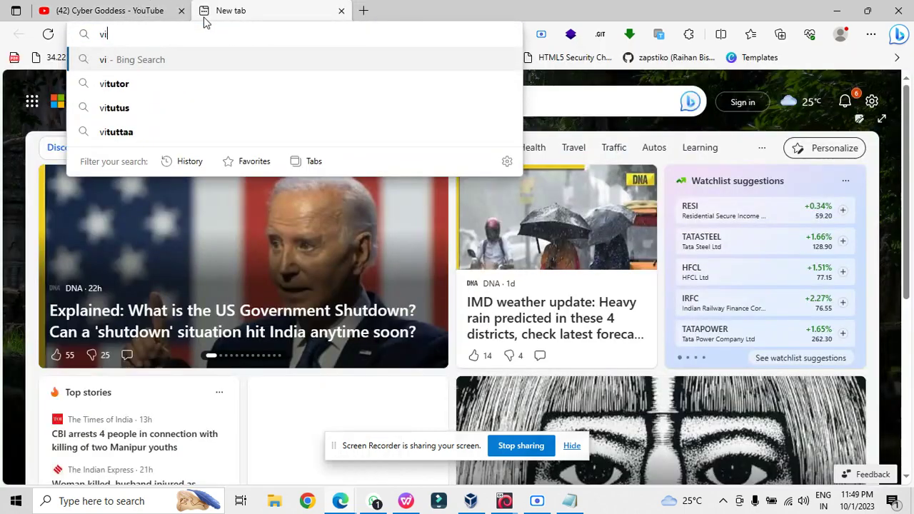
text(rtual bo)
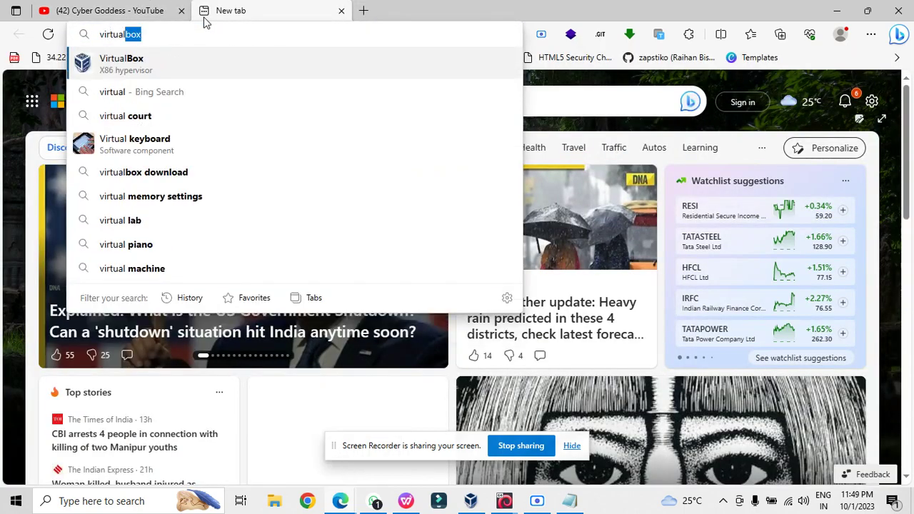
text(x)
key(Return)
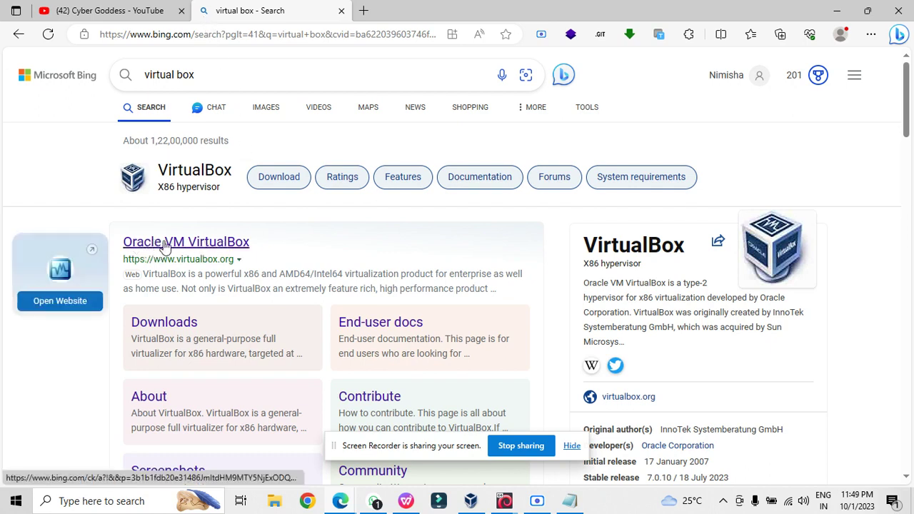
- Open and browse the Oracle VM VirtualBox website, then return to the search results
click(205, 245)
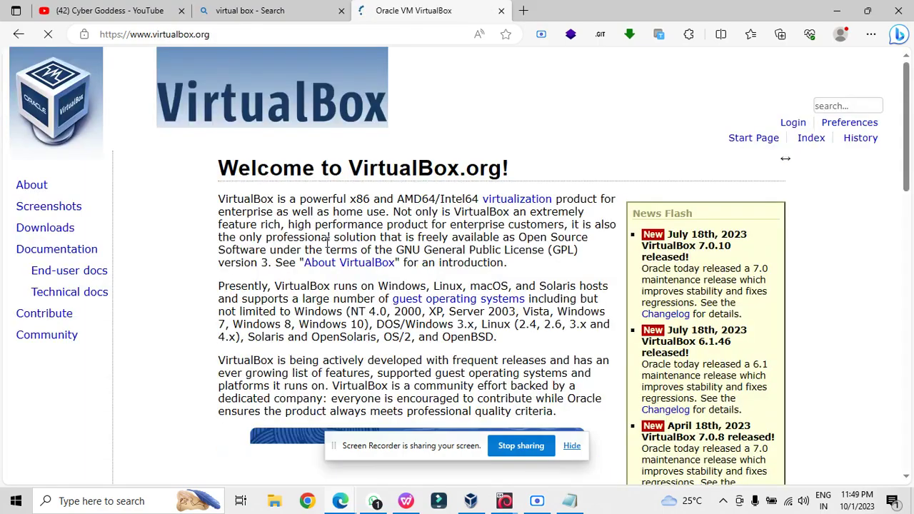
scroll(471, 243, down, 3)
scroll(471, 243, down, 1)
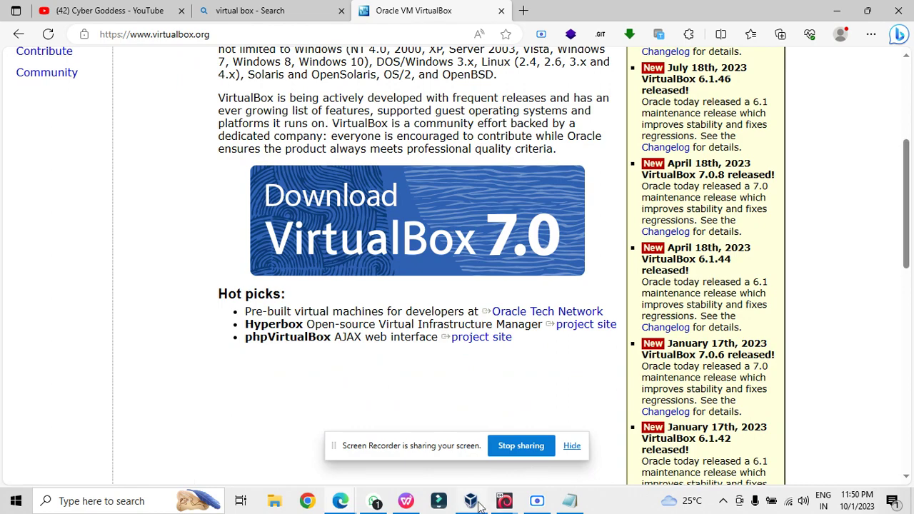
mouse_move(478, 503)
scroll(509, 161, up, 4)
click(271, 6)
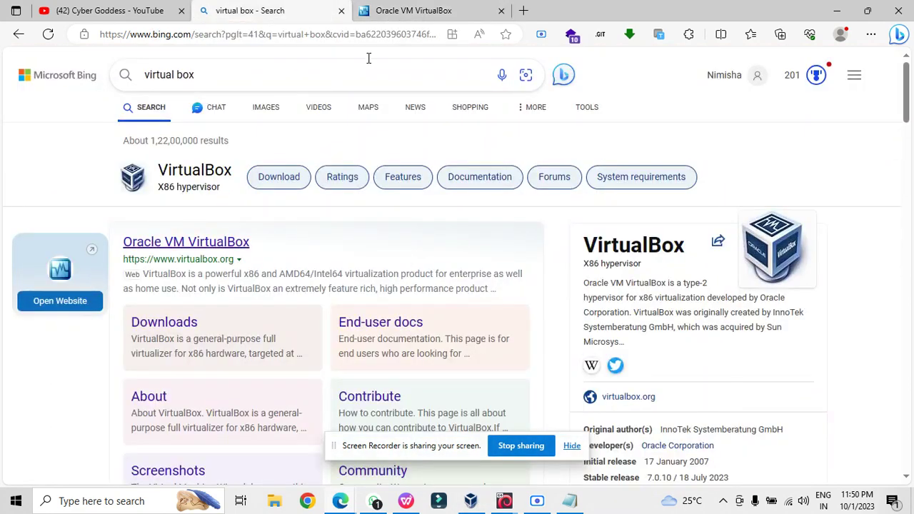
- Go to kali.org in Edge
click(366, 34)
key(ctrl+a)
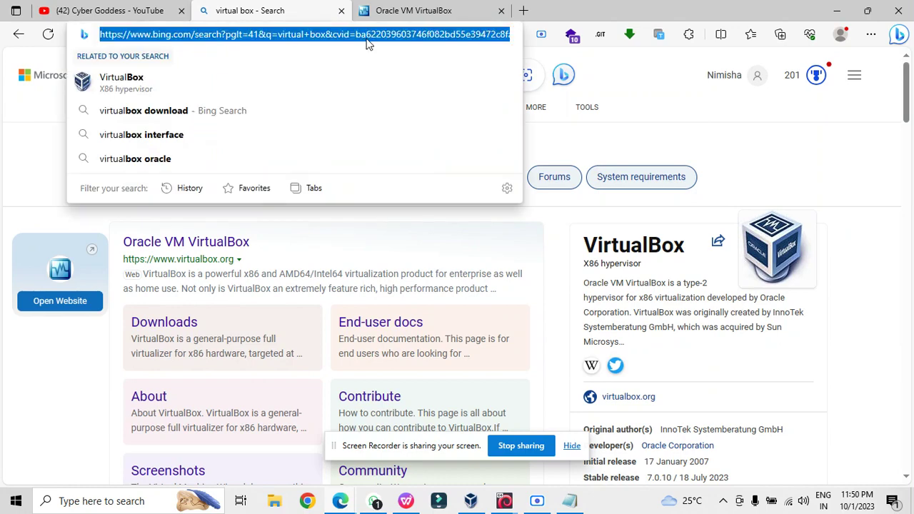
text(kali.or)
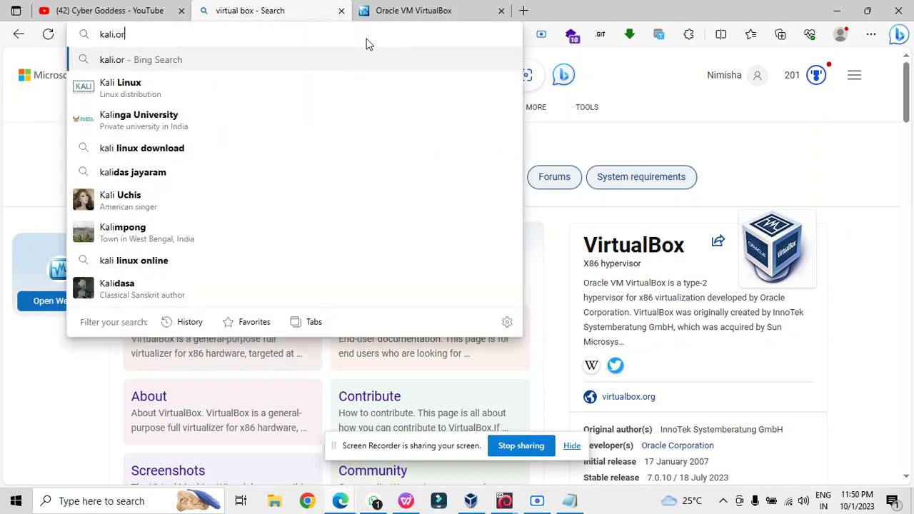
text(g)
key(Return)
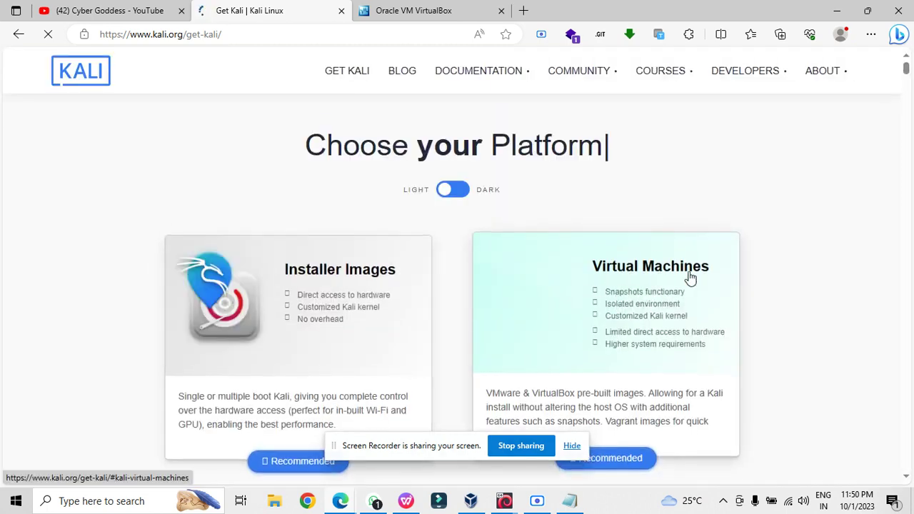
- Start downloading kali-linux-2023.3-virtualbox-amd64.7z from Virtual Machines, then pause it
click(599, 312)
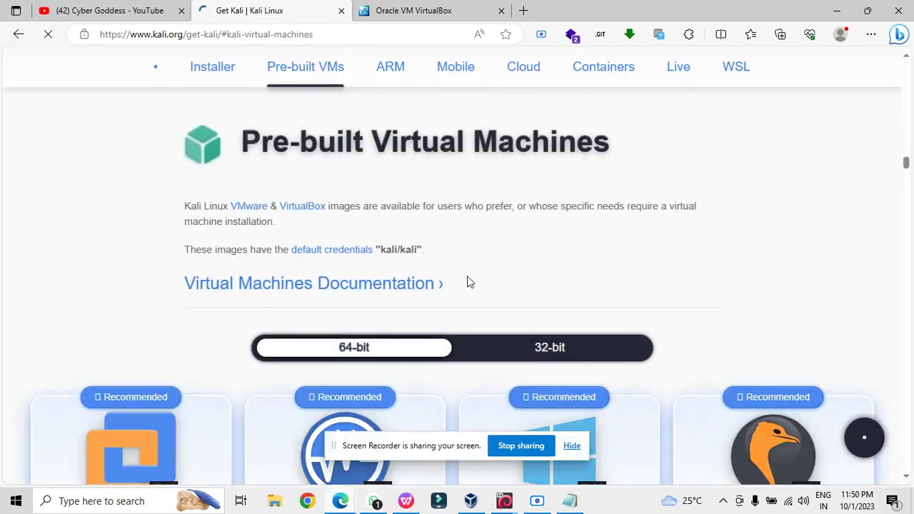
scroll(467, 279, down, 3)
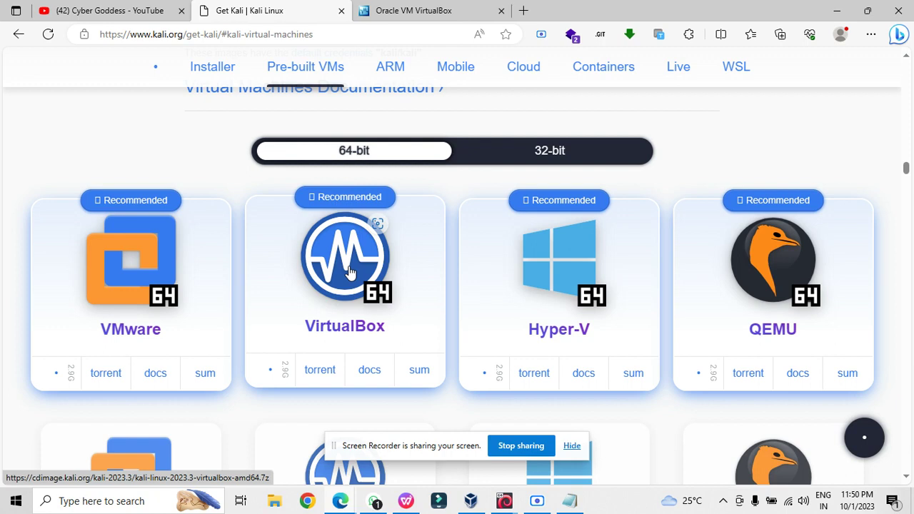
click(350, 272)
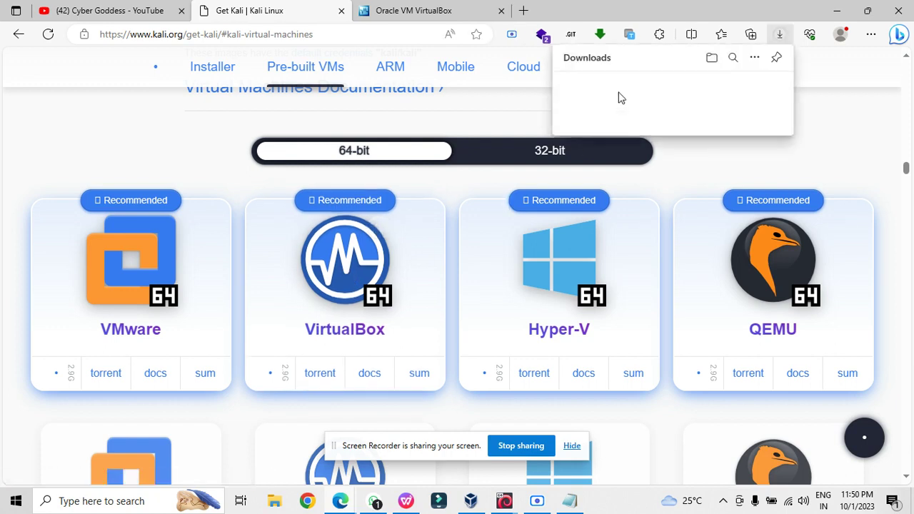
click(733, 87)
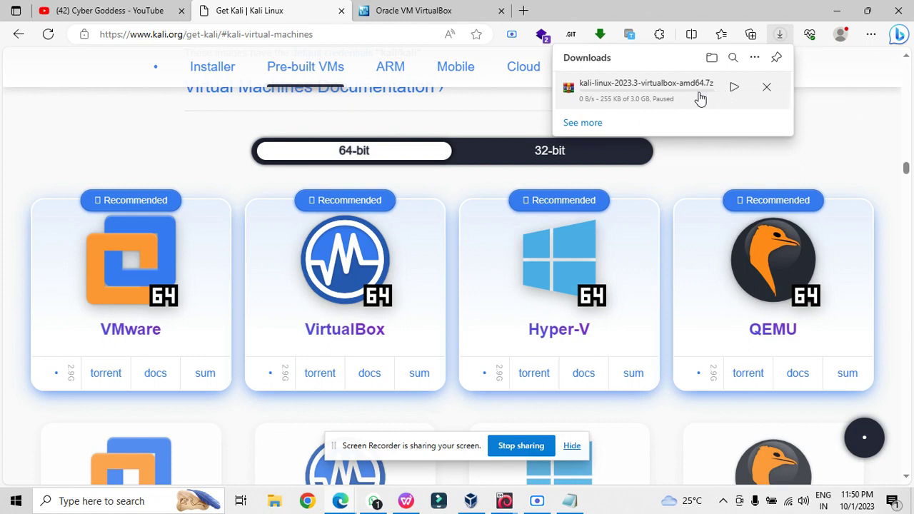
- Search '7 zip extractor' and open the 7-Zip download site, then bring up File Explorer
click(523, 10)
text(7zip )
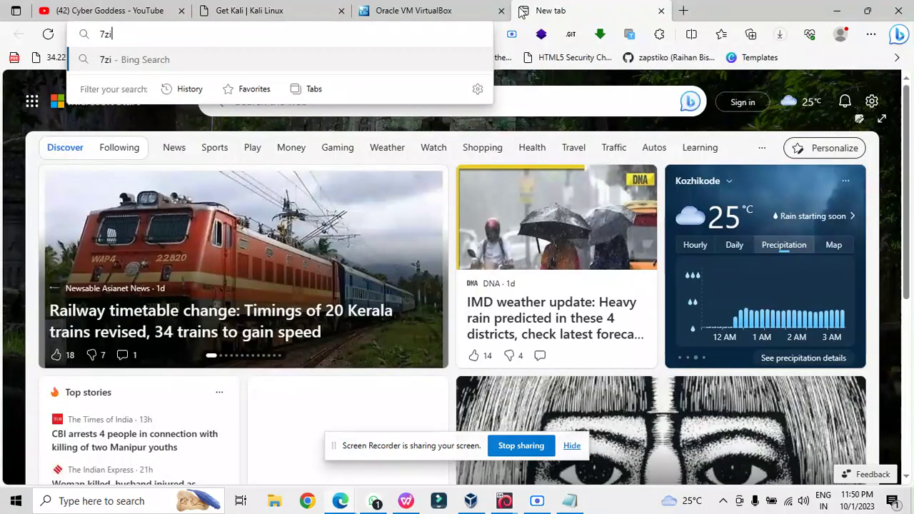
text(ex)
key(Down)
key(Return)
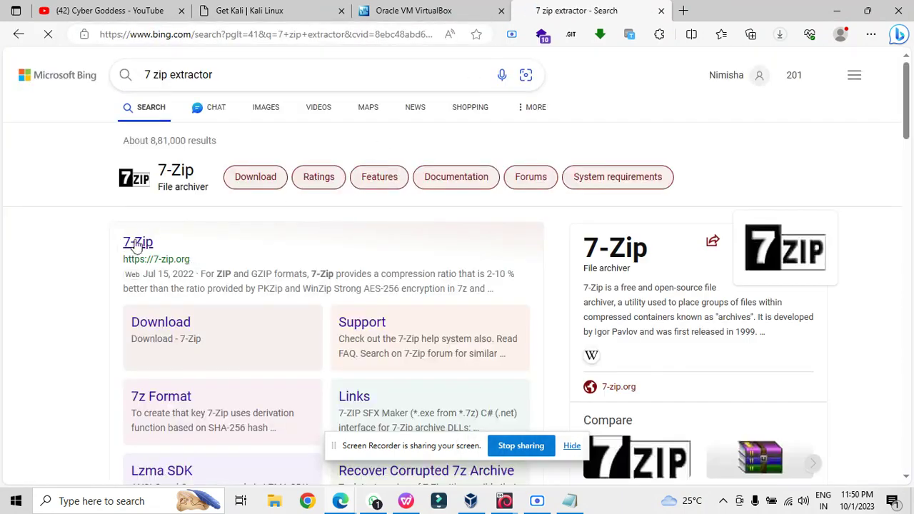
click(138, 244)
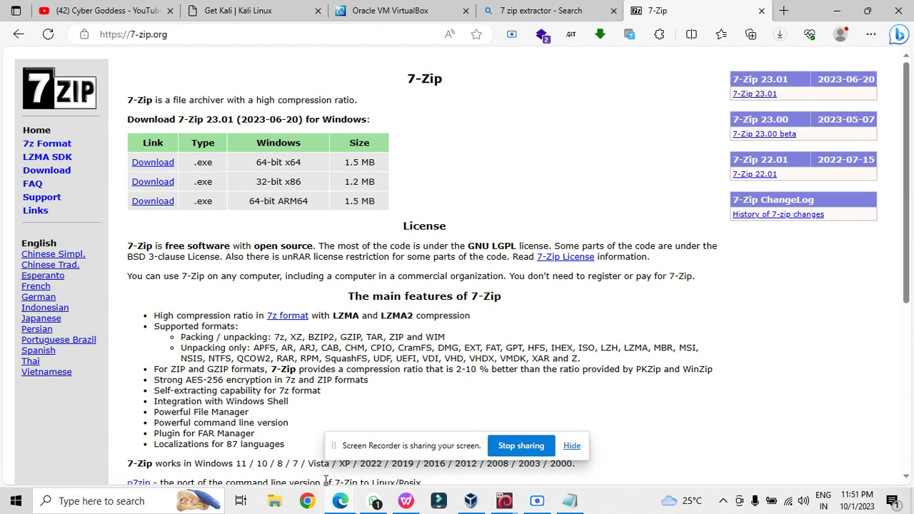
click(277, 501)
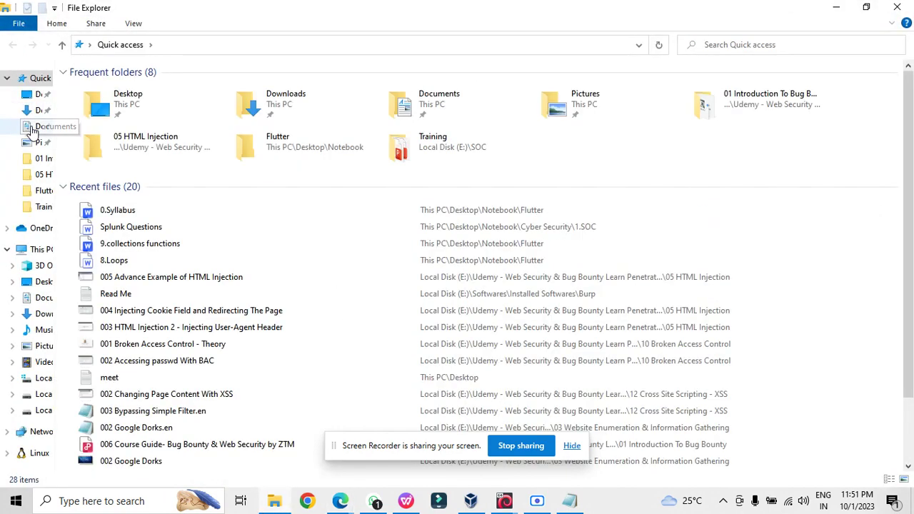
- Browse to E:\Softwares\Installed Softwares\kali-linux-2022.3-virtualbox-amd64\kali-linux
click(32, 127)
click(27, 111)
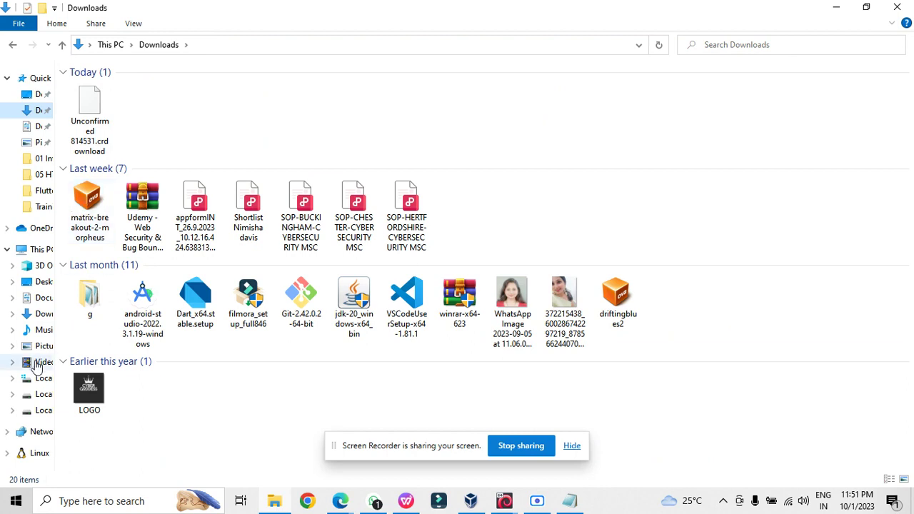
click(39, 411)
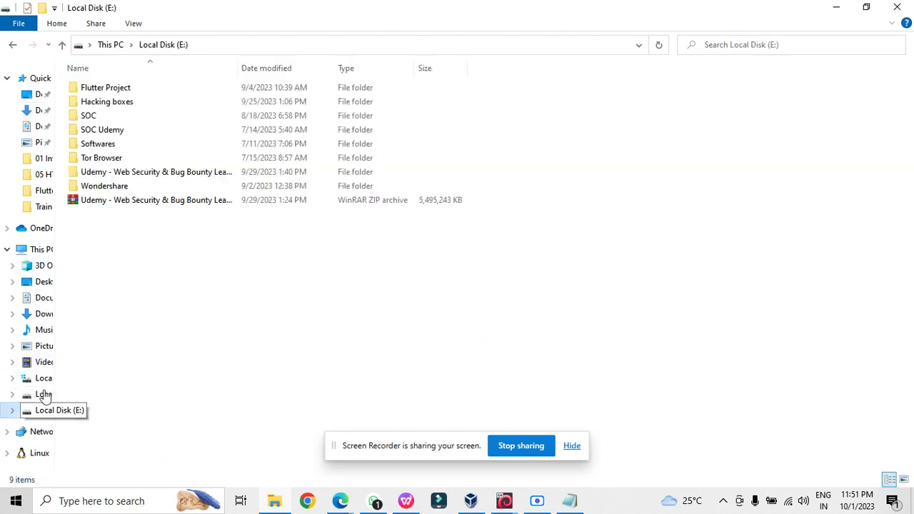
double_click(99, 145)
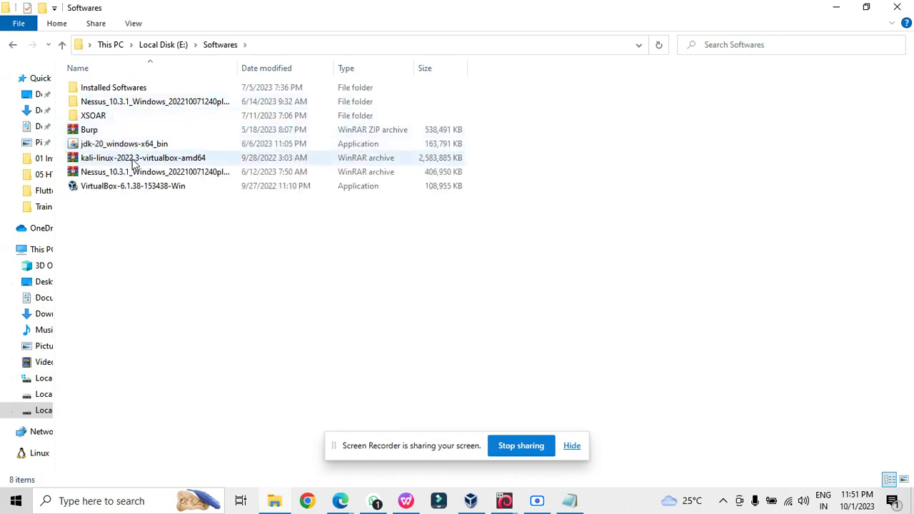
click(133, 162)
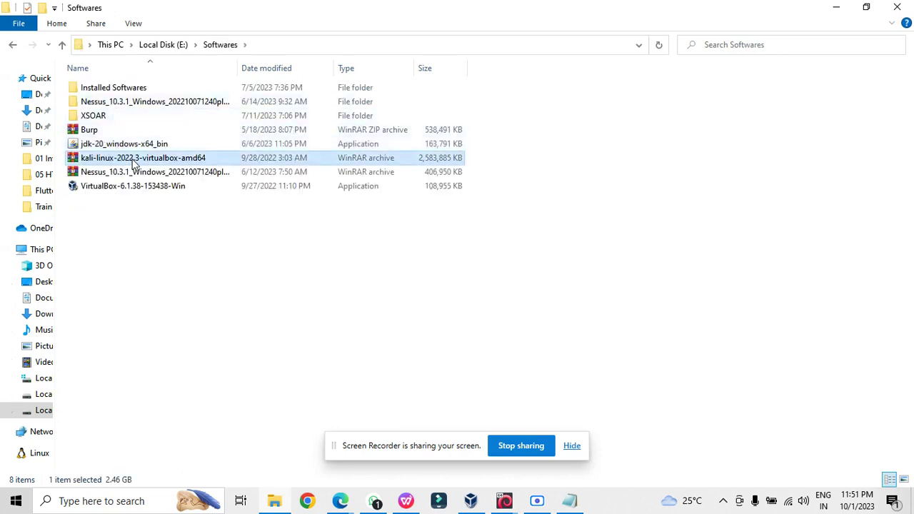
double_click(110, 88)
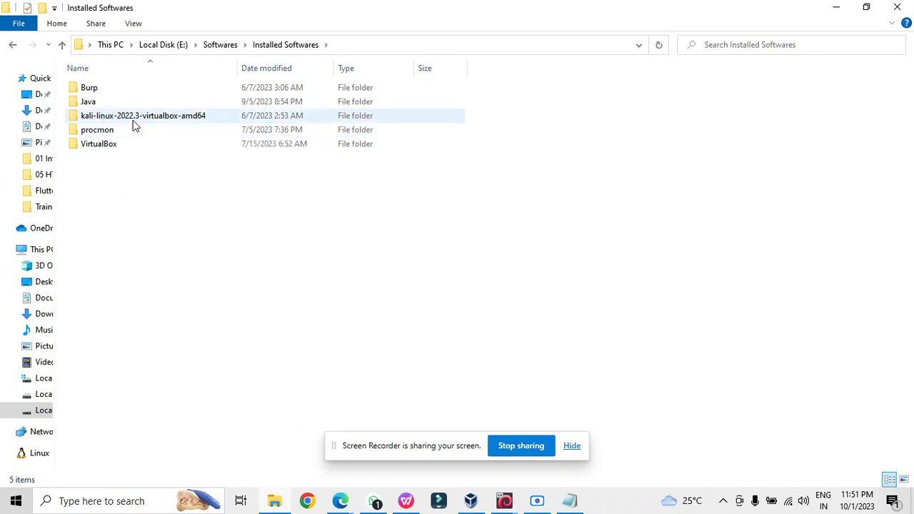
double_click(136, 116)
double_click(121, 91)
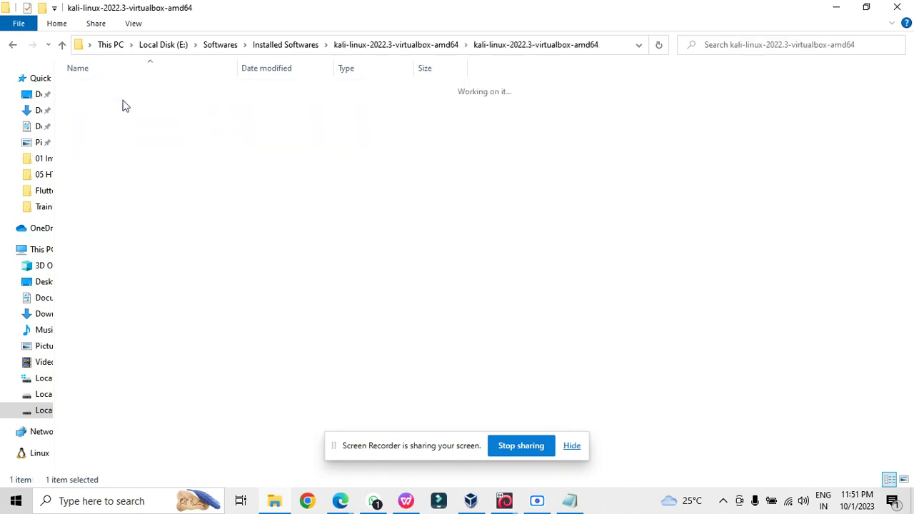
- Check the Kali .vbox file and 29.2 GB disk image, then switch to VirtualBox Manager
click(109, 118)
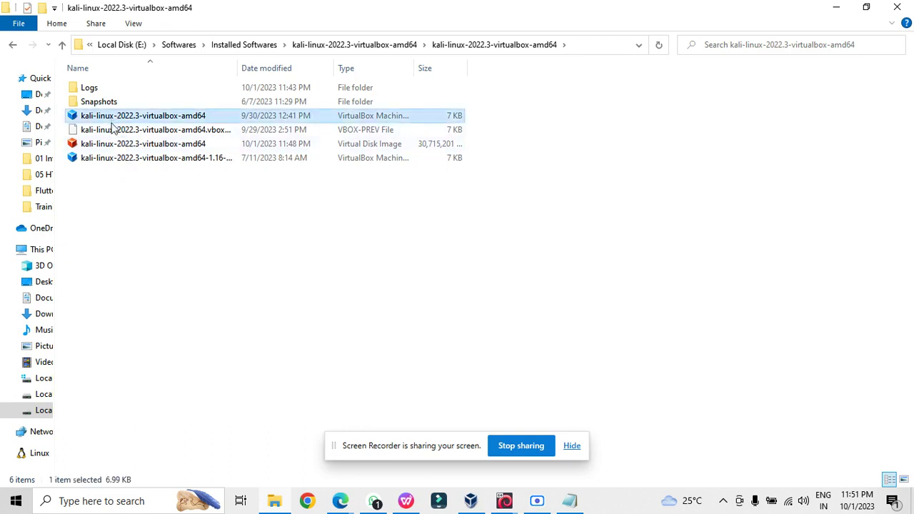
click(118, 145)
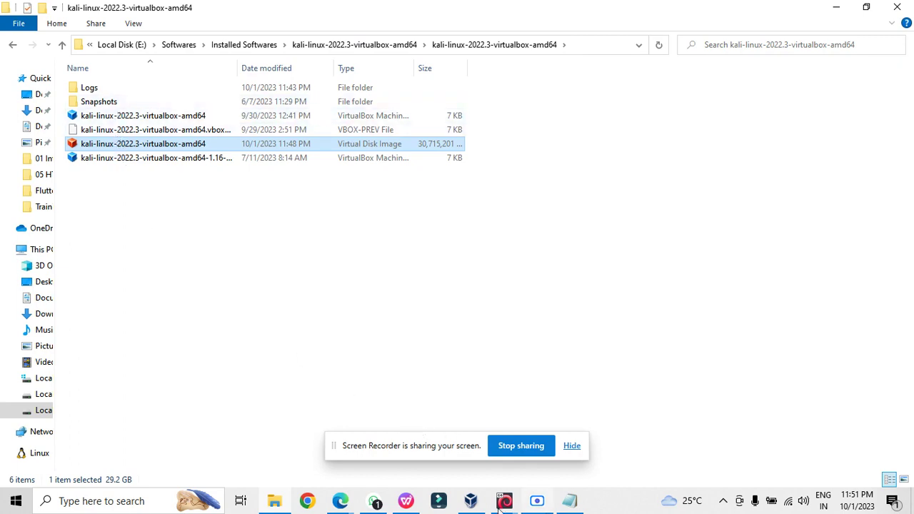
click(472, 502)
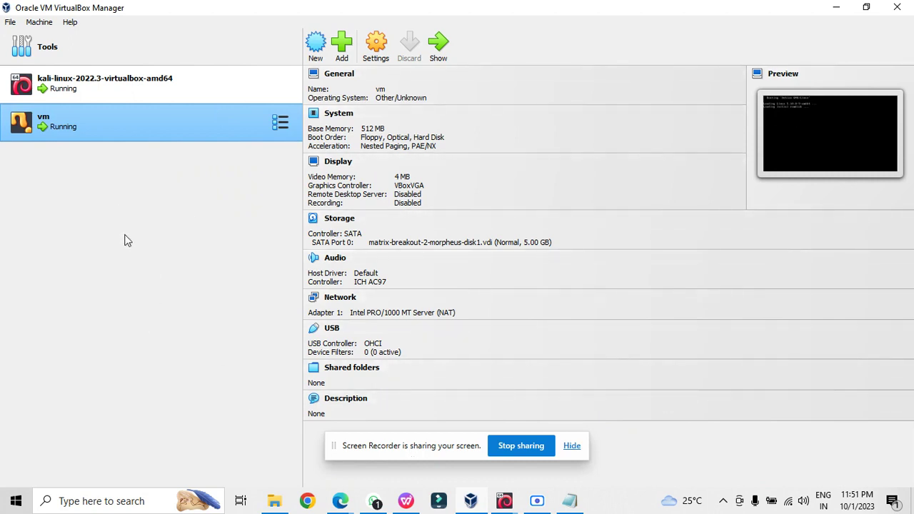
- Select the kali-linux-2022.3-virtualbox-amd64 VM and open its Settings
click(142, 86)
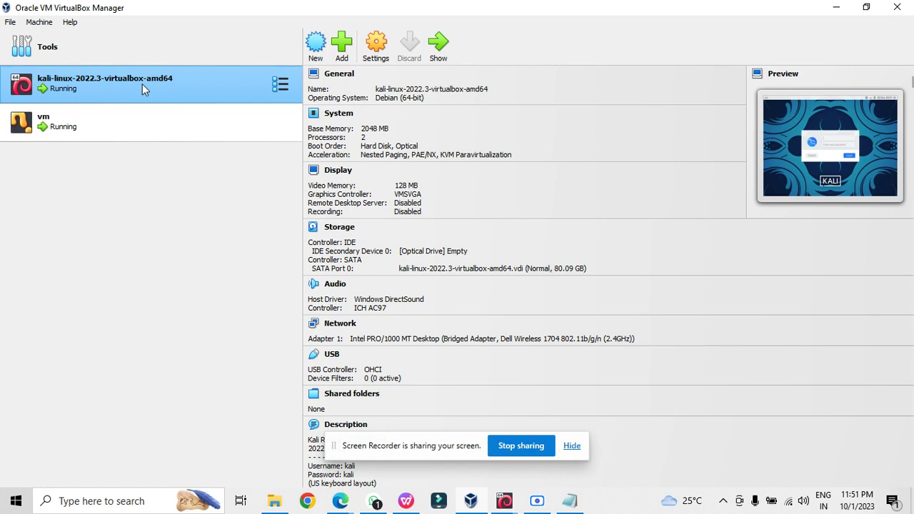
click(374, 48)
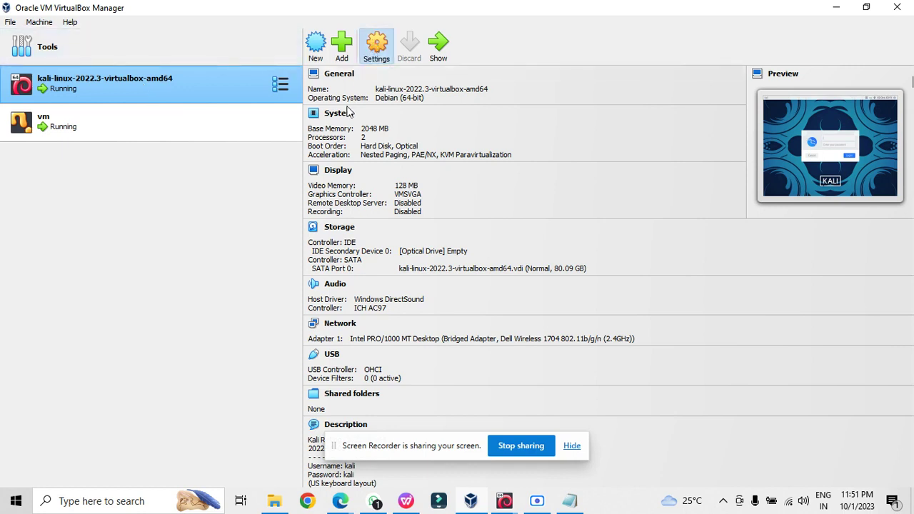
- Keep Adapter 1 as Bridged Adapter, review Display settings, and close Settings with OK
click(309, 200)
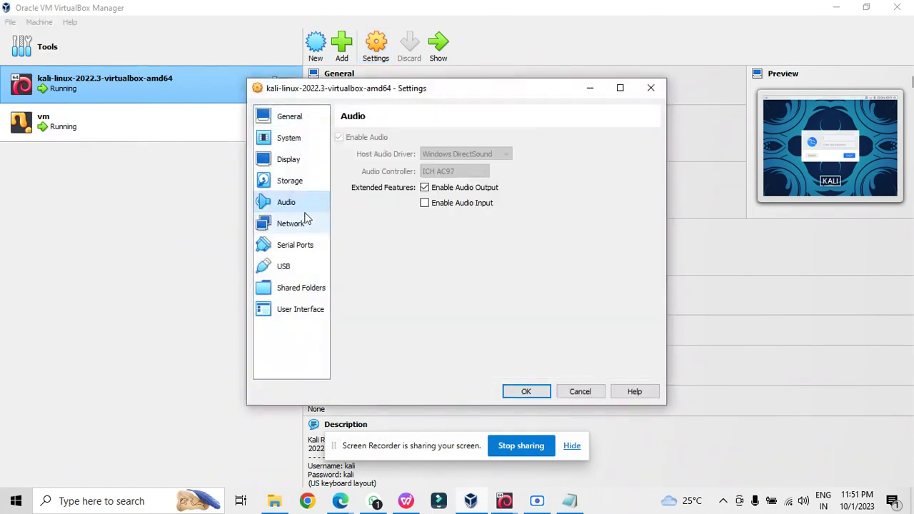
click(306, 223)
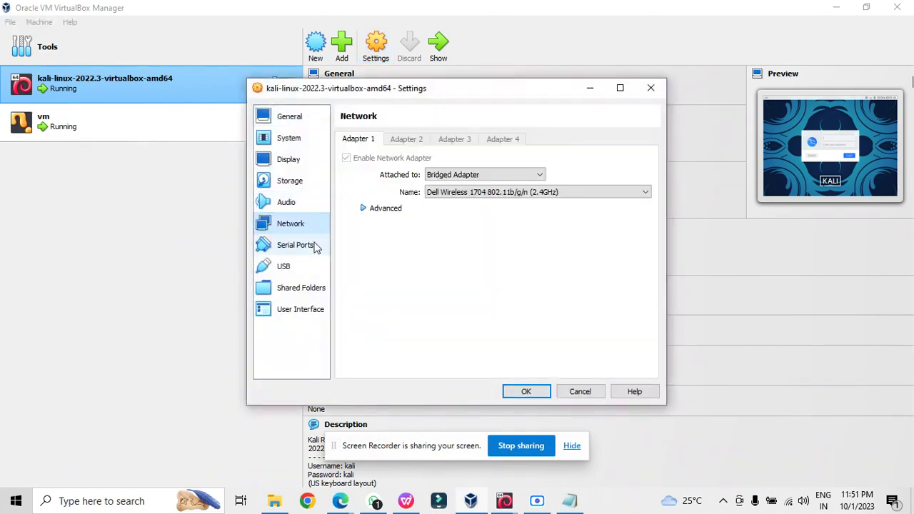
click(458, 177)
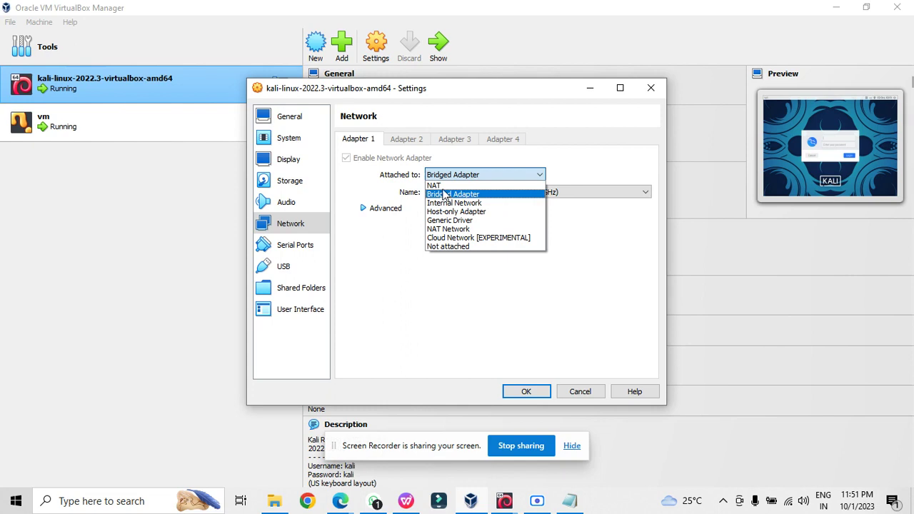
click(361, 345)
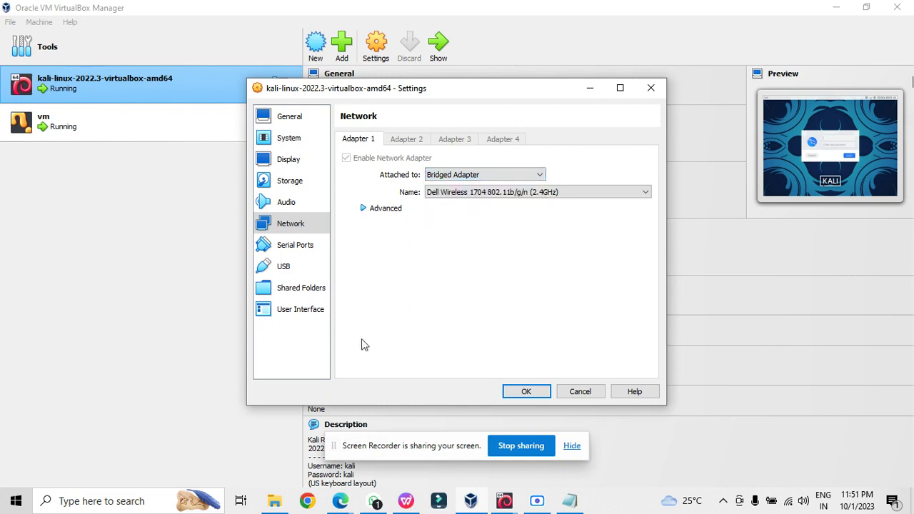
click(300, 163)
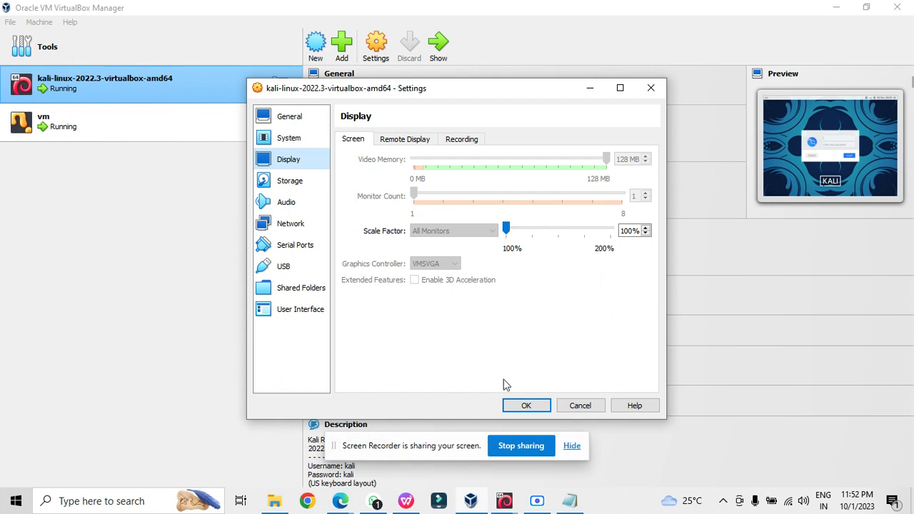
click(527, 405)
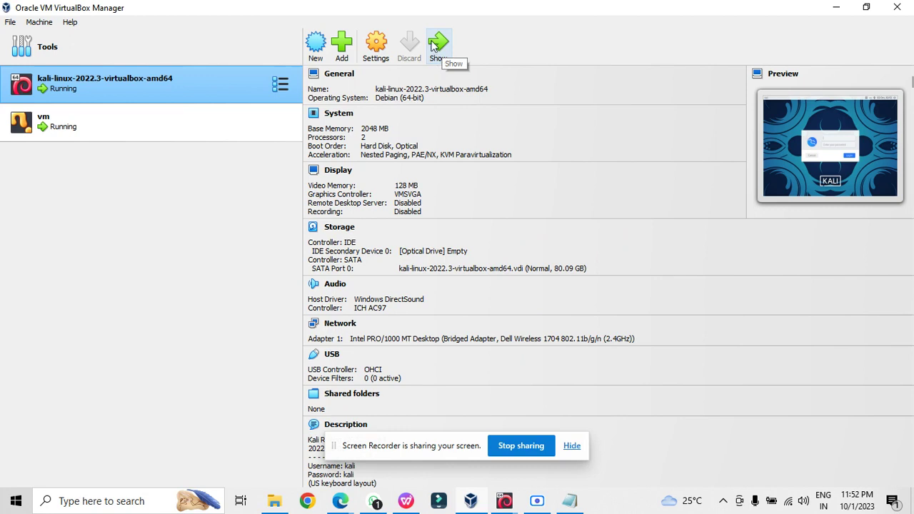
- Bring the Kali VM window forward, dismiss notifications, and log in with the account password
mouse_move(483, 501)
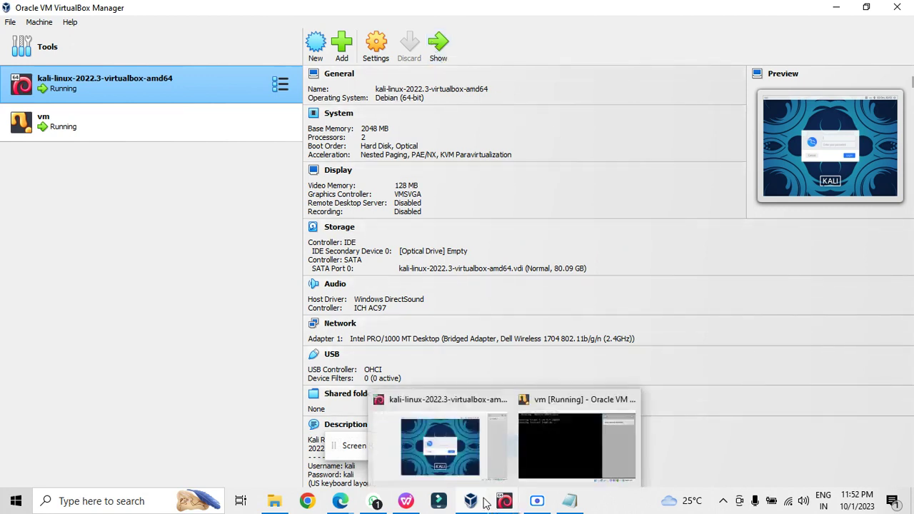
click(450, 444)
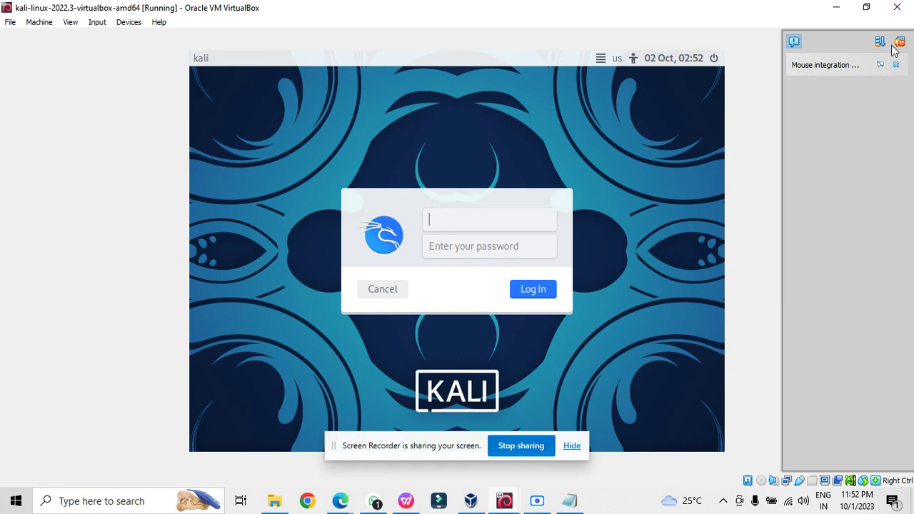
click(896, 44)
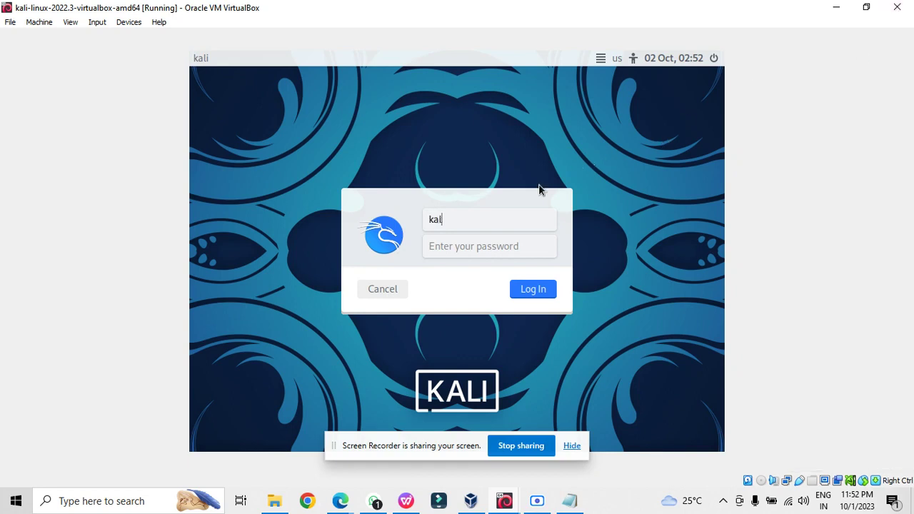
key(Tab)
text(ka)
key(Return)
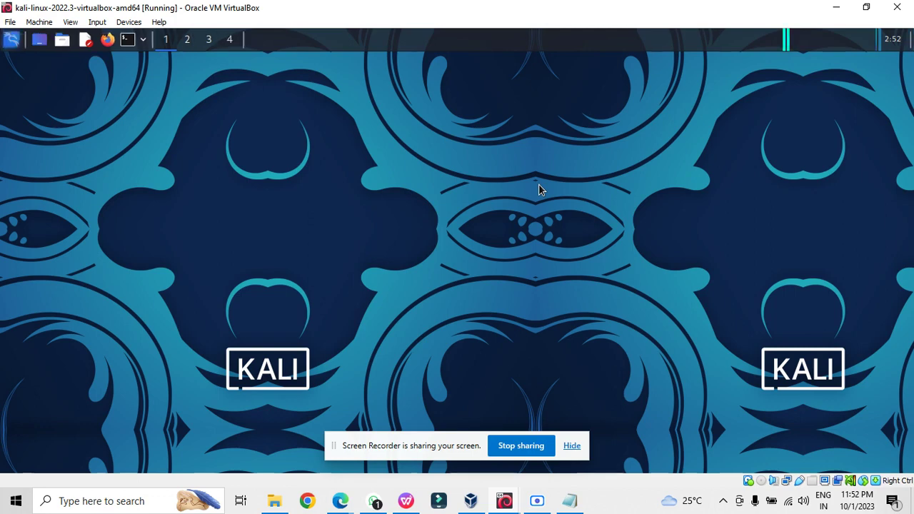
- Glance at the Windows calendar, return to the Kali desktop, and open a terminal
click(854, 511)
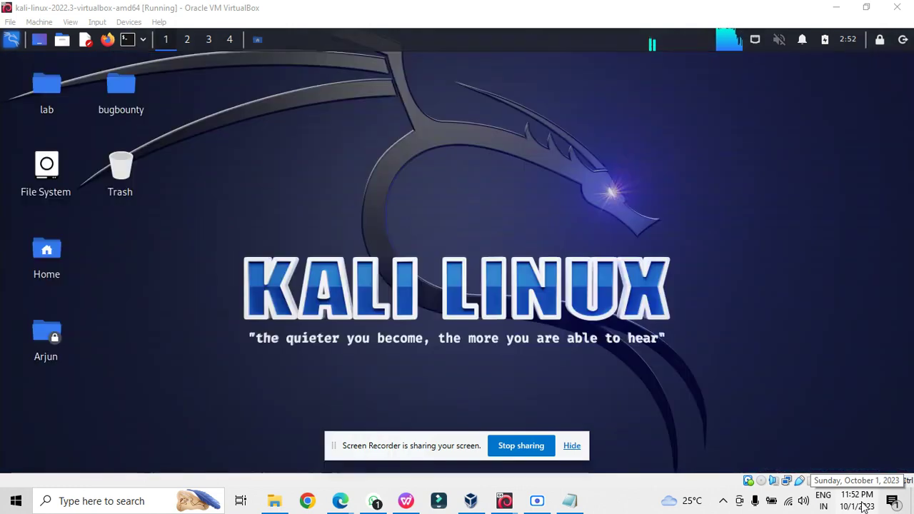
click(863, 506)
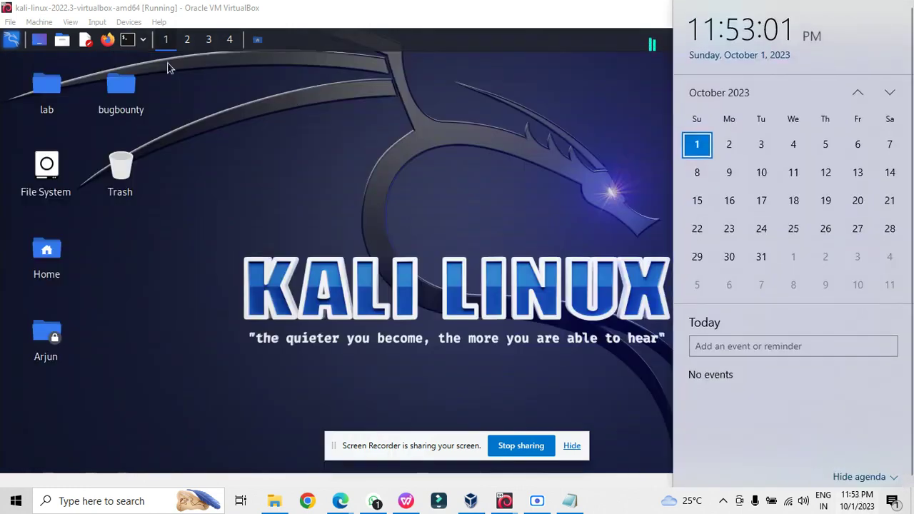
click(197, 97)
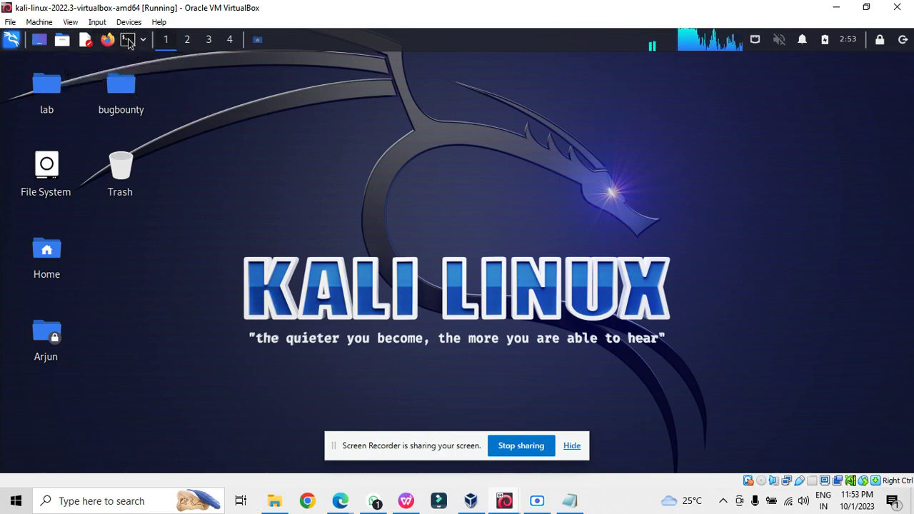
click(130, 43)
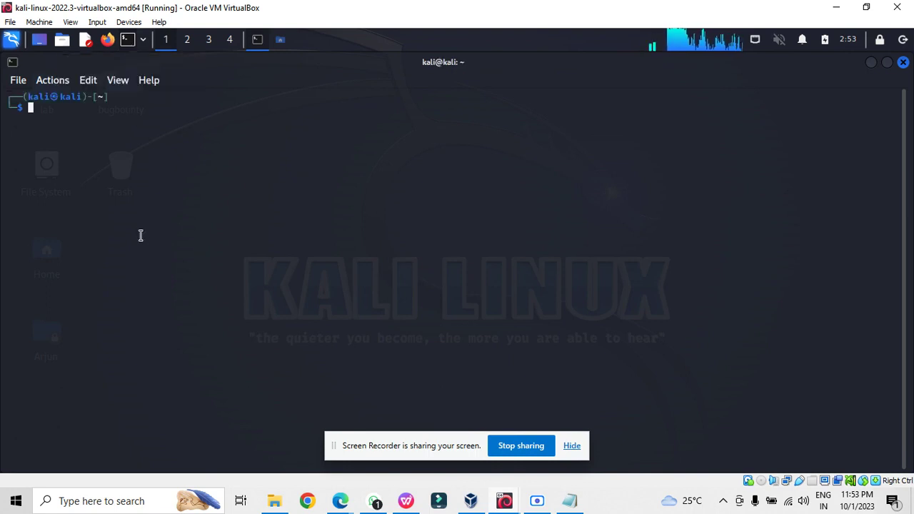
- Enlarge the terminal font and run ifconfig
key(ctrl+plus)
key(ctrl+plus)
key(ctrl+plus)
key(ctrl+plus)
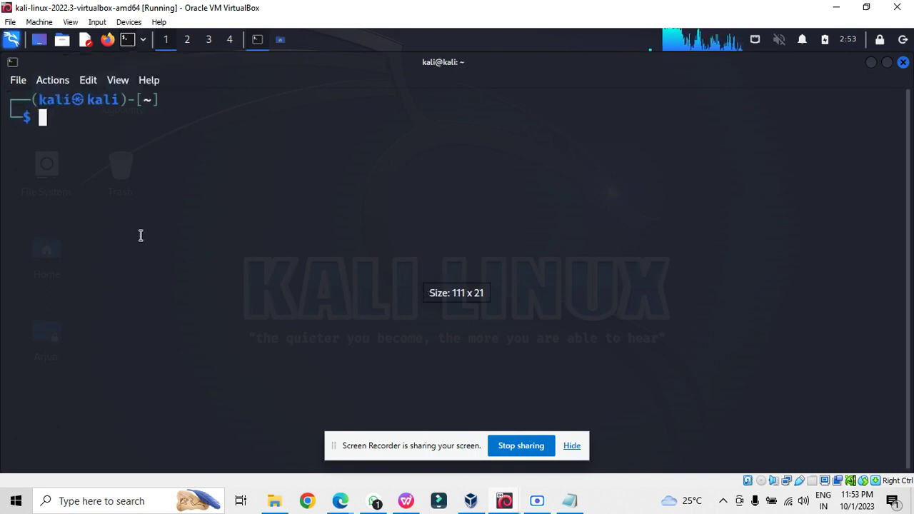
text(ip)
key(BackSpace)
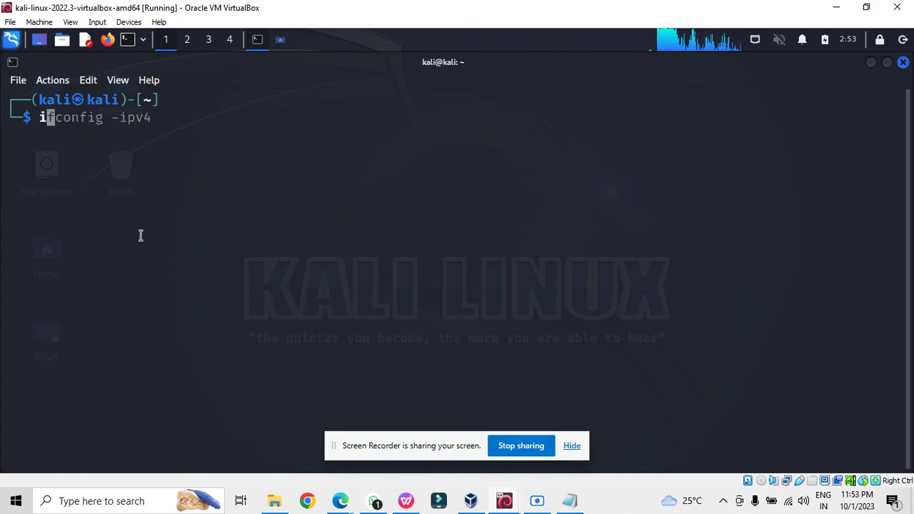
text(f)
key(Tab)
text(config)
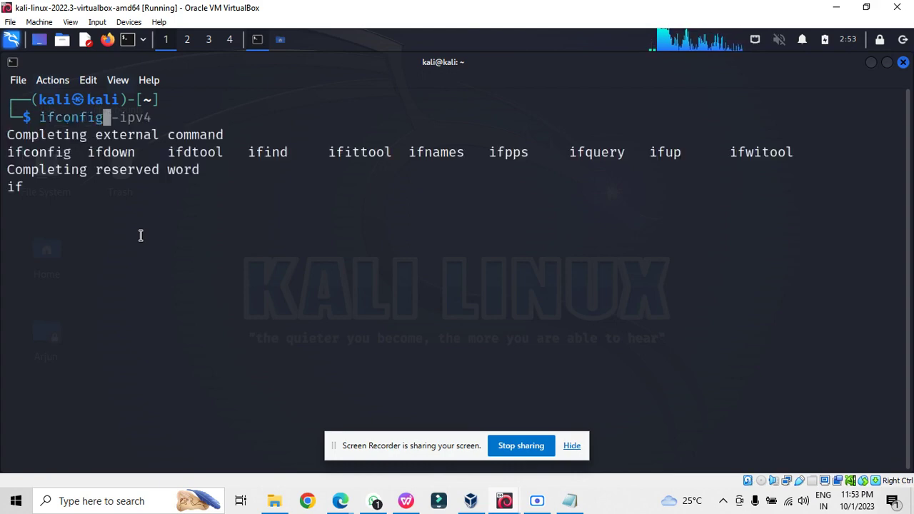
key(Return)
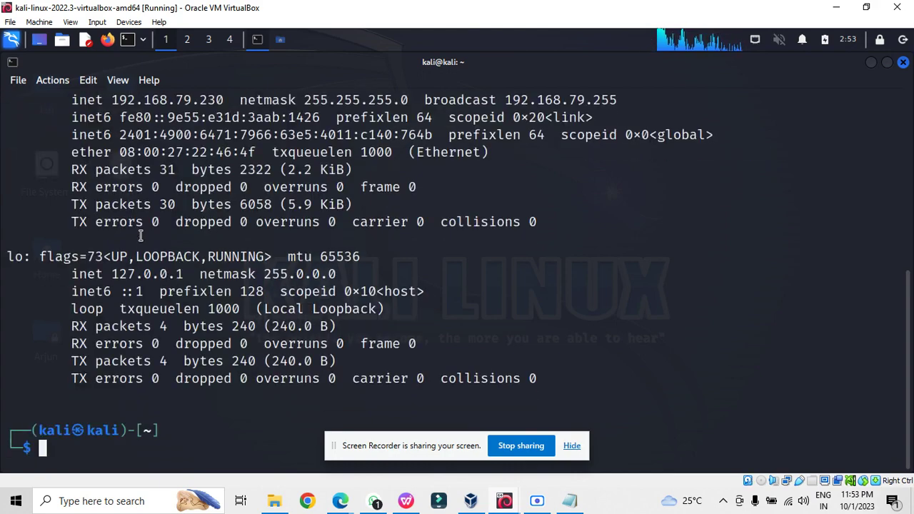
- Highlight eth0's inet address 192.168.79.230 in the ifconfig output
scroll(141, 235, up, 6)
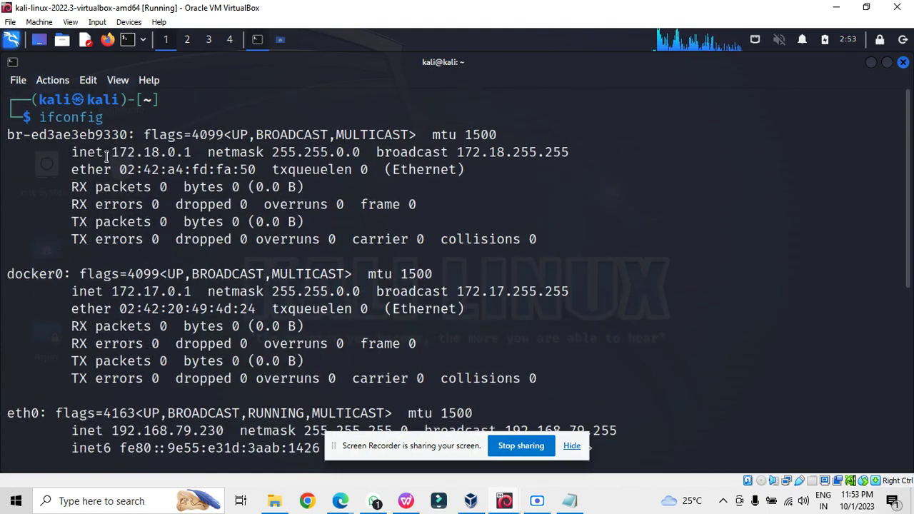
mouse_move(107, 155)
mouse_down()
mouse_move(197, 152)
mouse_move(110, 153)
mouse_up()
click(197, 152)
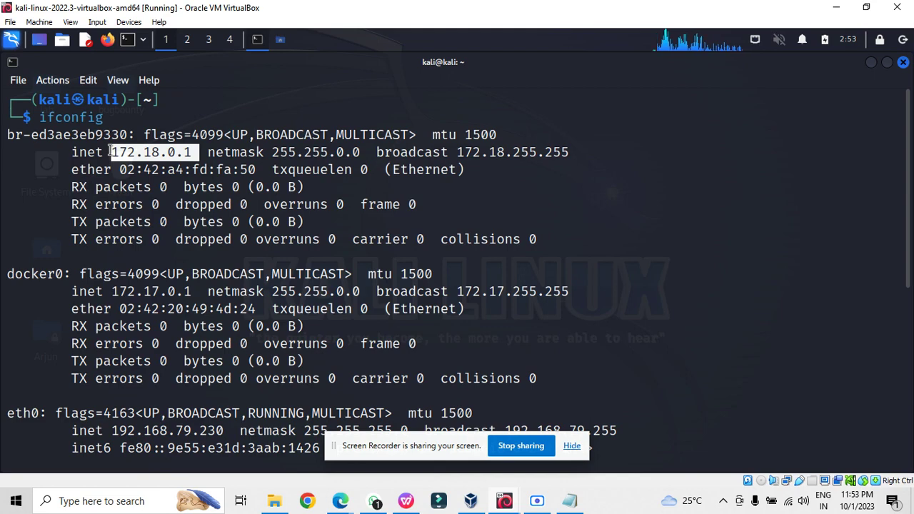
scroll(111, 152, down, 2)
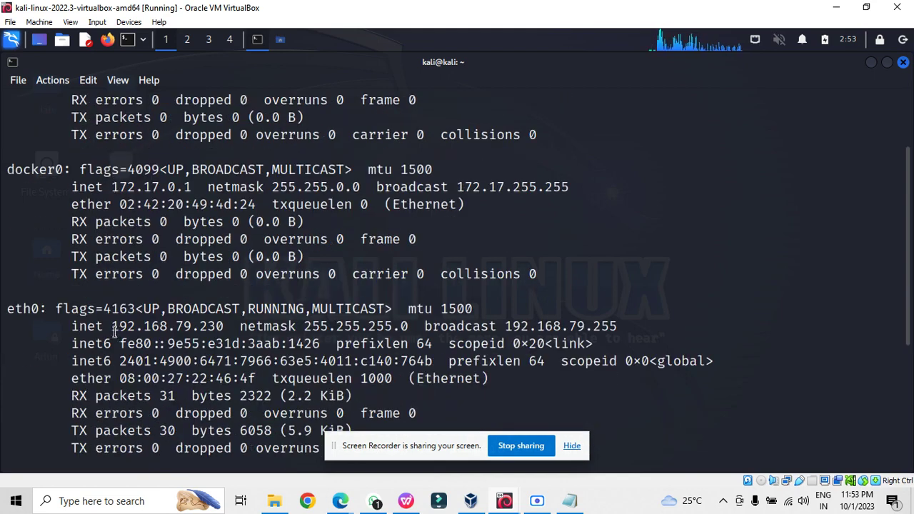
drag(115, 333, 95, 331)
scroll(95, 331, down, 3)
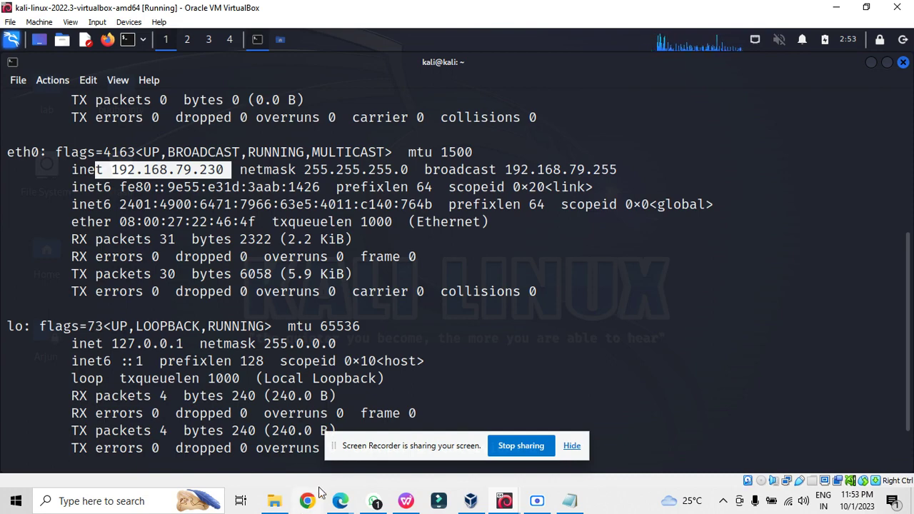
- Bring Edge forward on the YouTube tab and browse the Cyber Goddess channel page
click(340, 499)
click(263, 442)
key(ctrl+Tab)
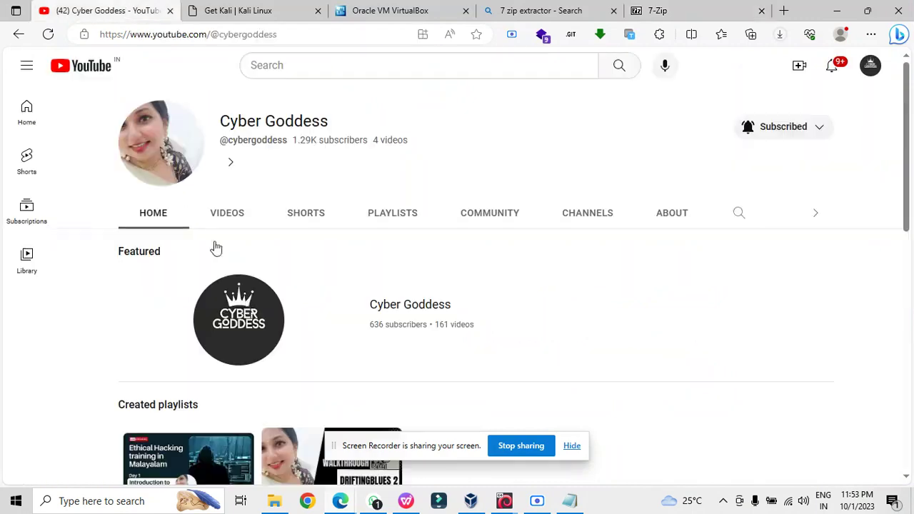
scroll(259, 375, down, 5)
scroll(259, 375, down, 1)
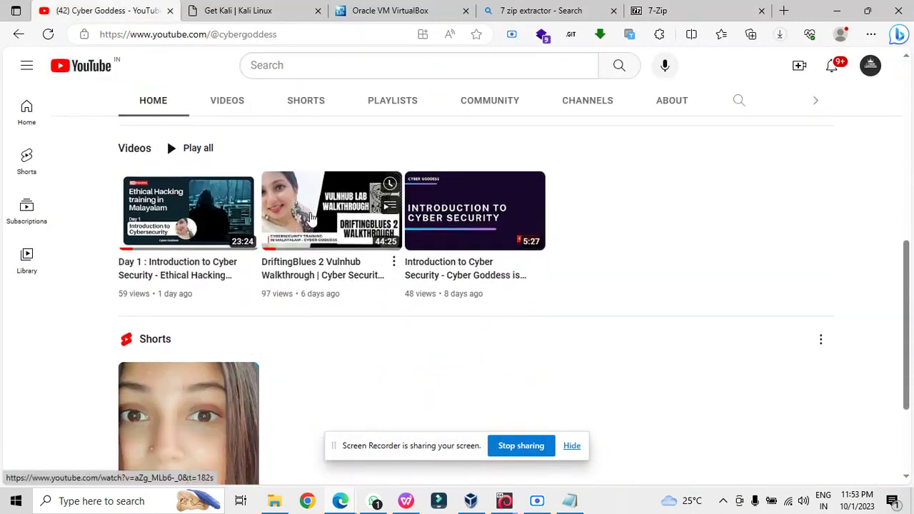
mouse_move(312, 219)
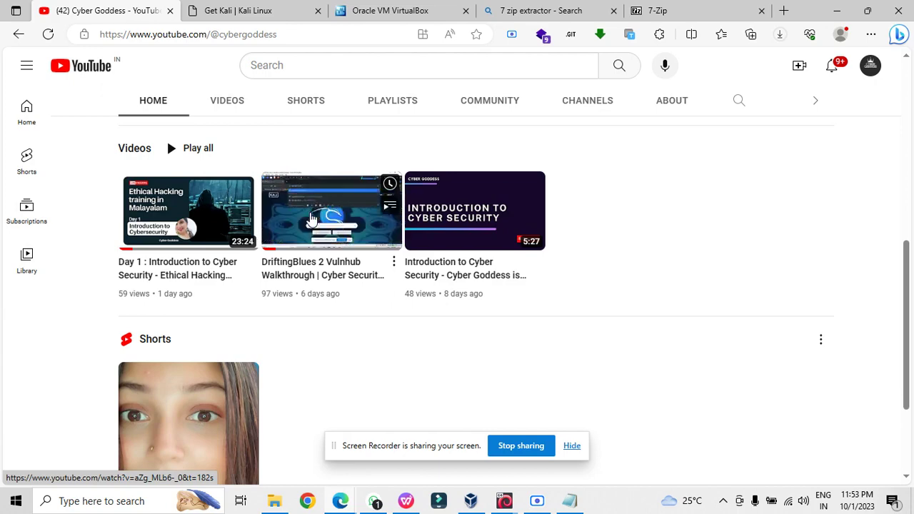
scroll(329, 378, down, 5)
scroll(321, 381, up, 2)
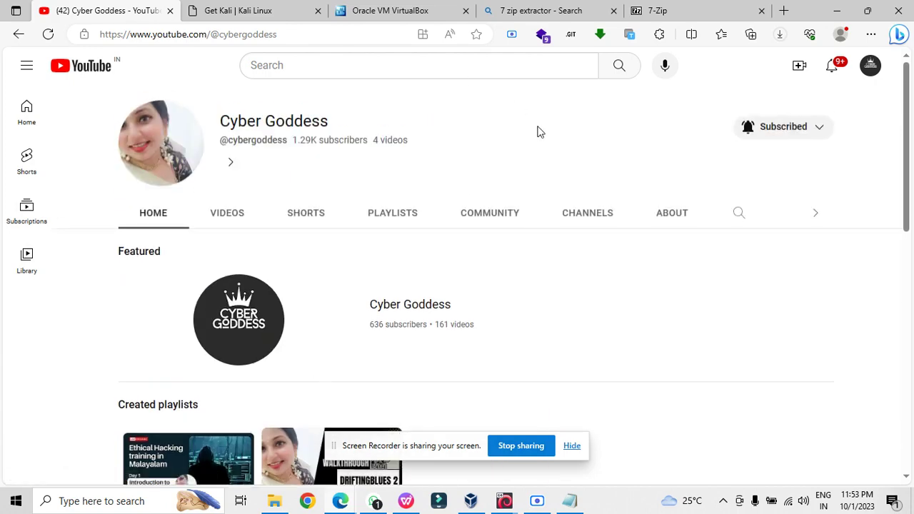